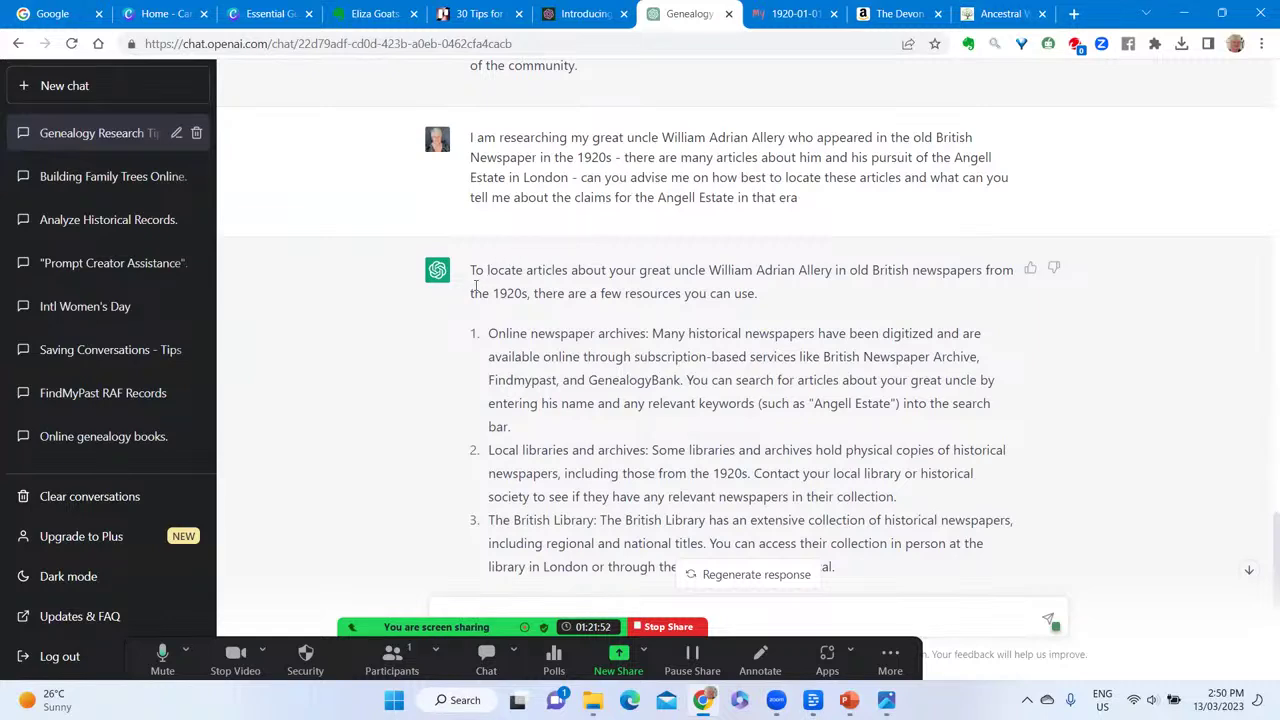
# Switch to the Findmypast British newspaper search, add the keywords "Angell Estate", run it and narrow the results to 1928.
pyautogui.scroll(-1, 503, 286)
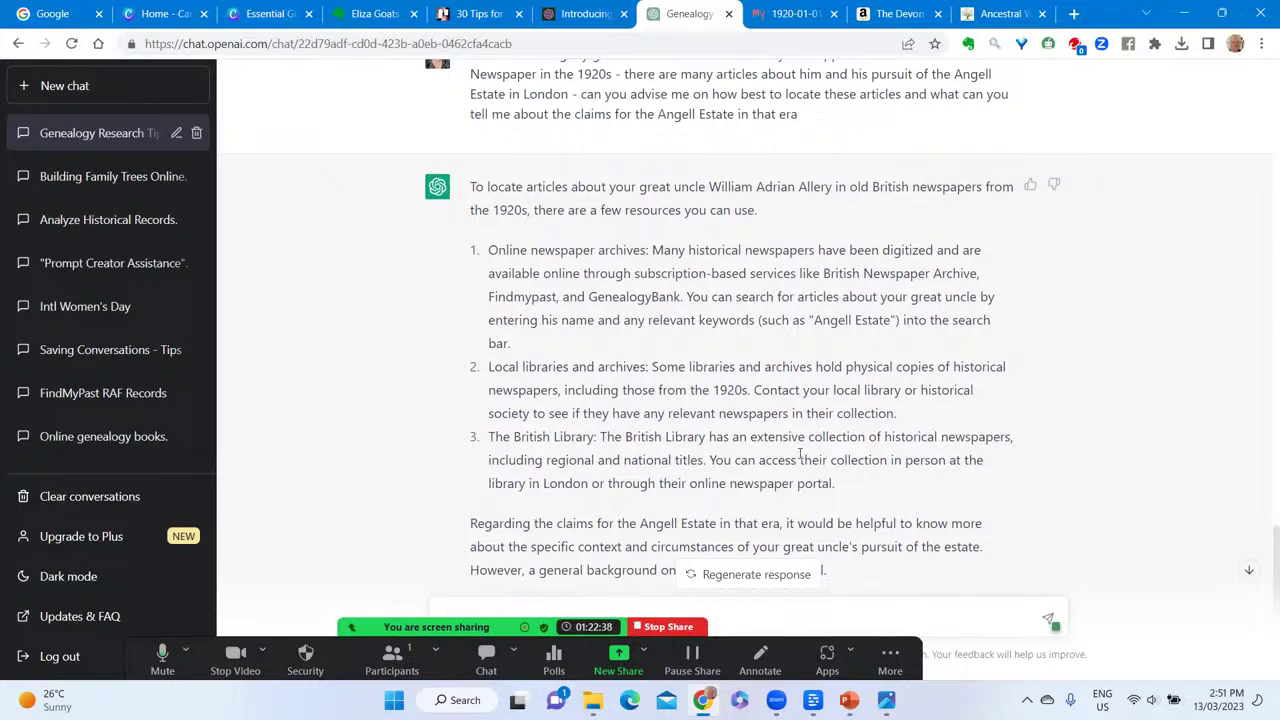
pyautogui.click(793, 16)
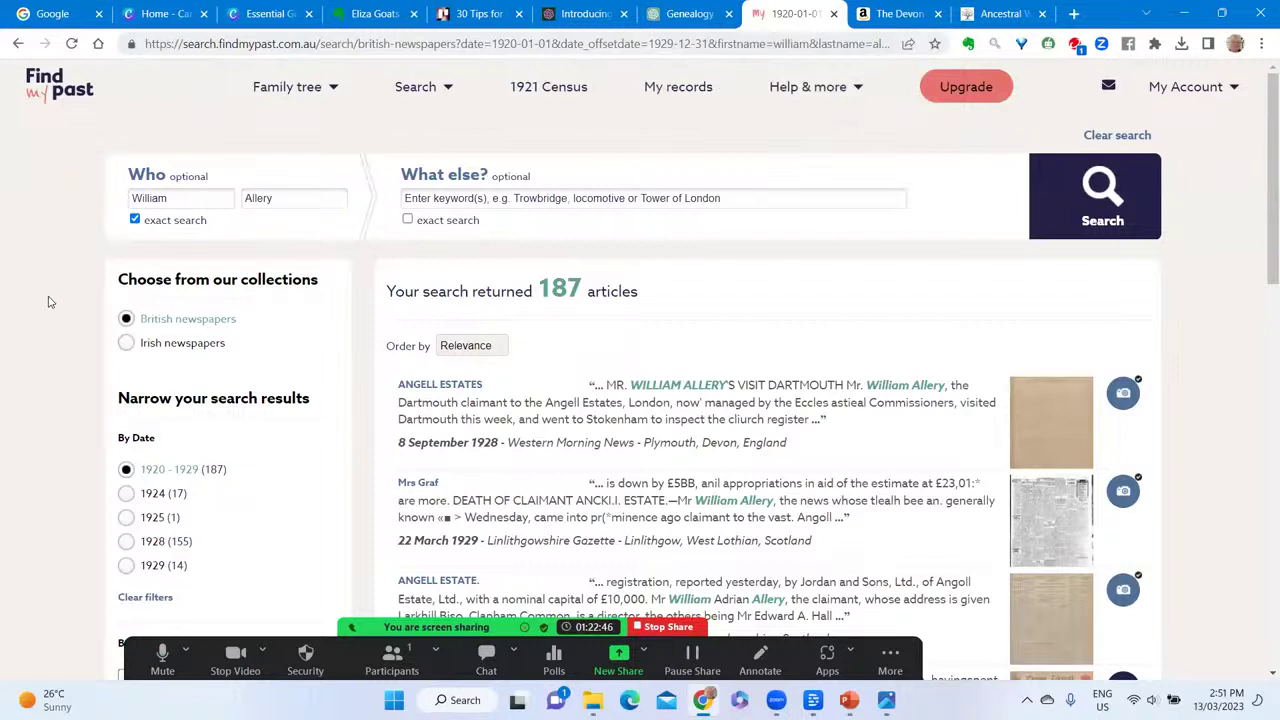
pyautogui.moveTo(185, 199); pyautogui.dragTo(124, 206)
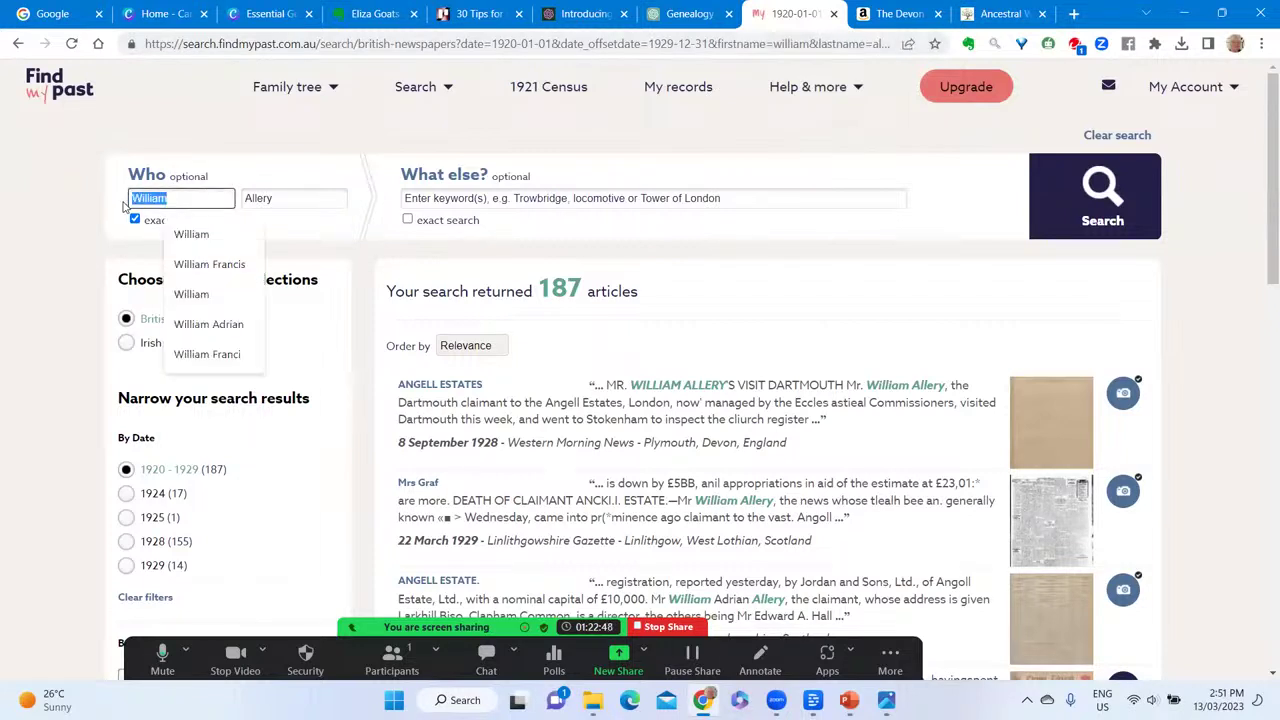
pyautogui.doubleClick(286, 198)
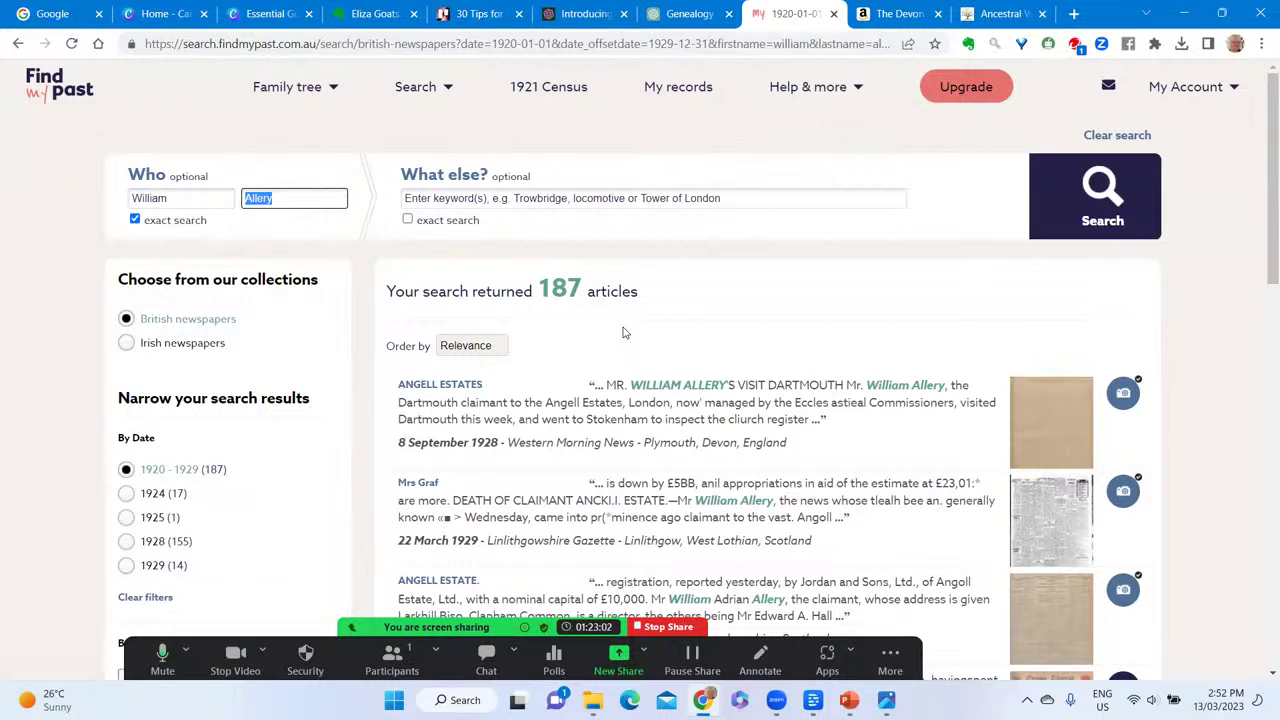
pyautogui.click(440, 198)
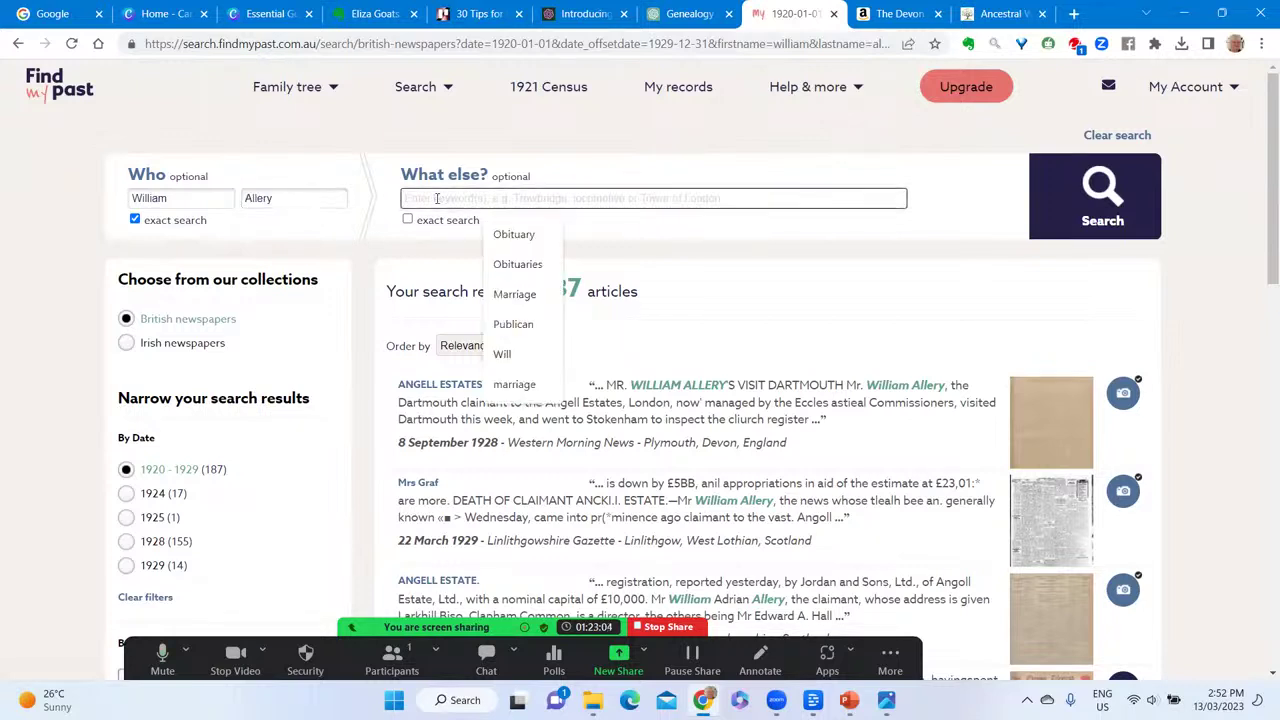
pyautogui.write('Angell')
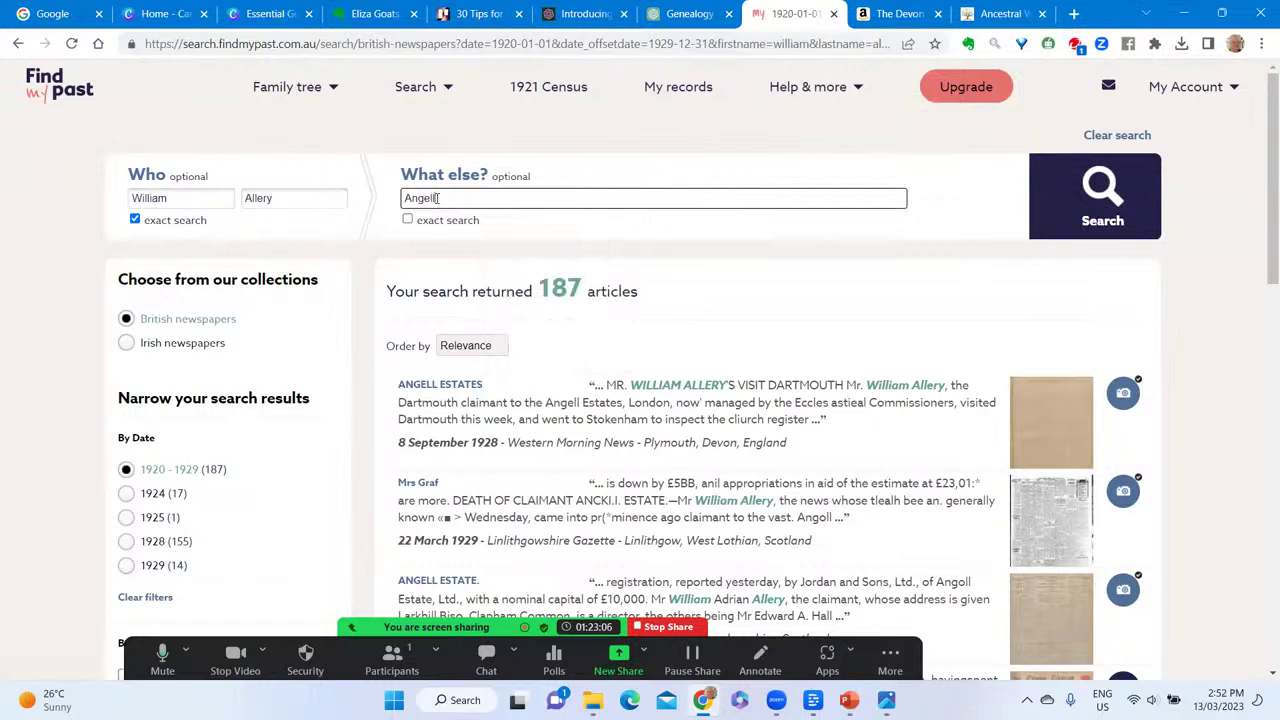
pyautogui.write(' Estate')
pyautogui.click(1050, 210)
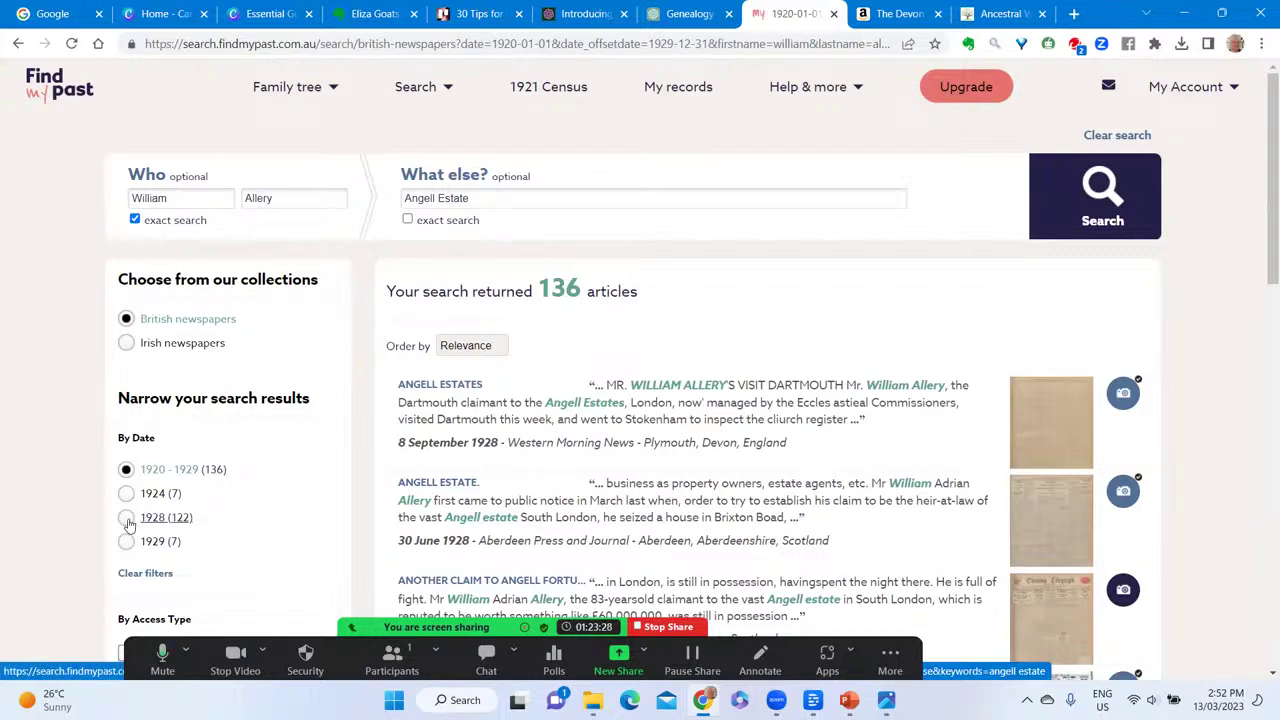
pyautogui.click(127, 518)
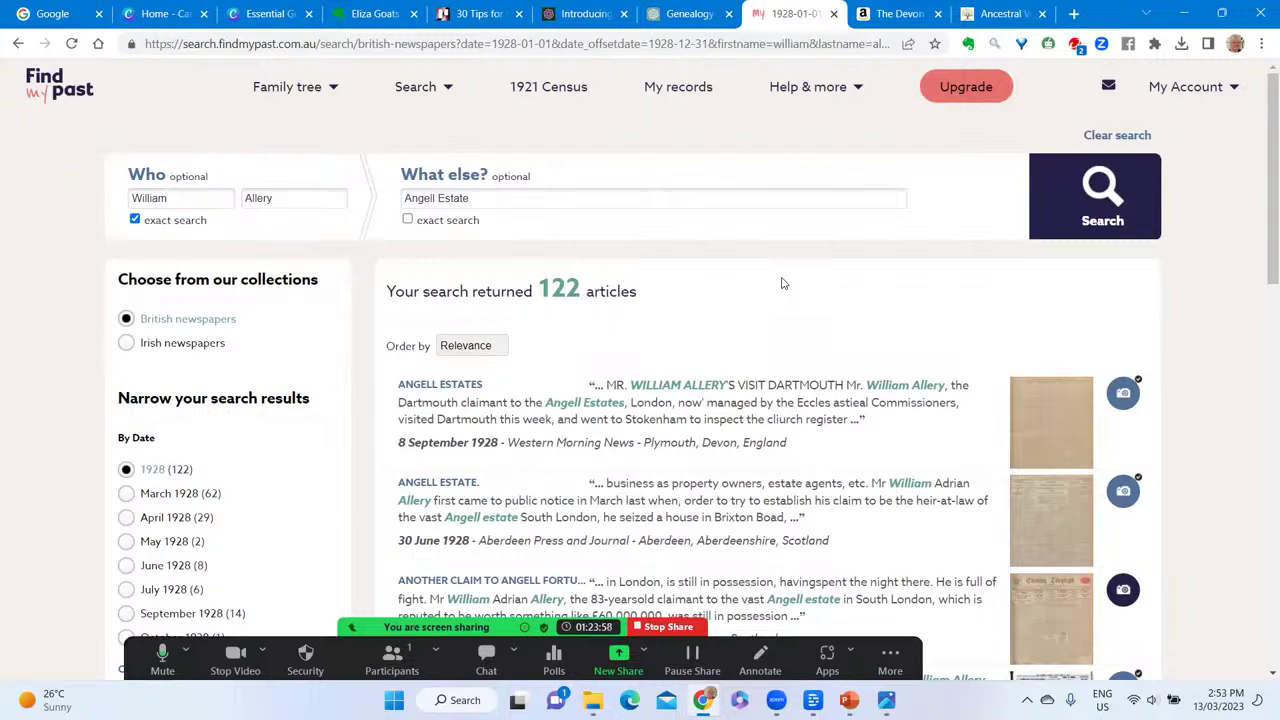
# Look through the first page of 1928 newspaper results for articles about the Angell Estate claim.
pyautogui.scroll(-2, 783, 284)
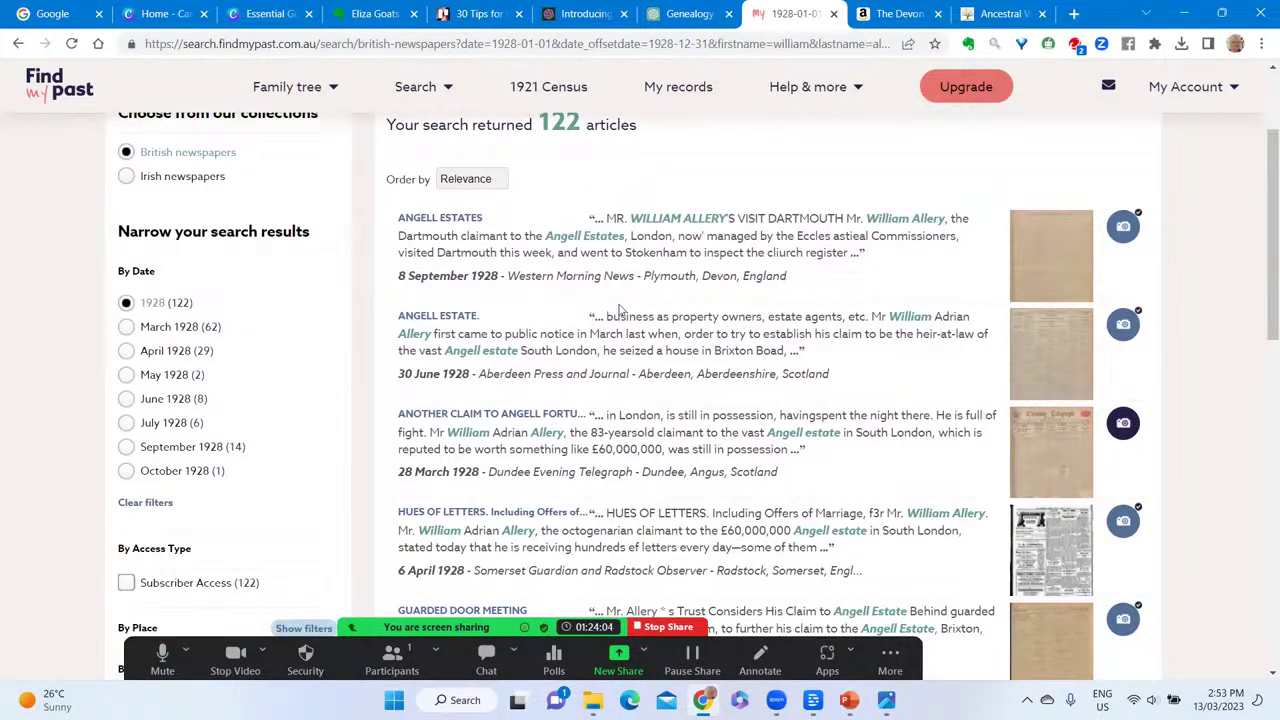
pyautogui.scroll(-1, 592, 394)
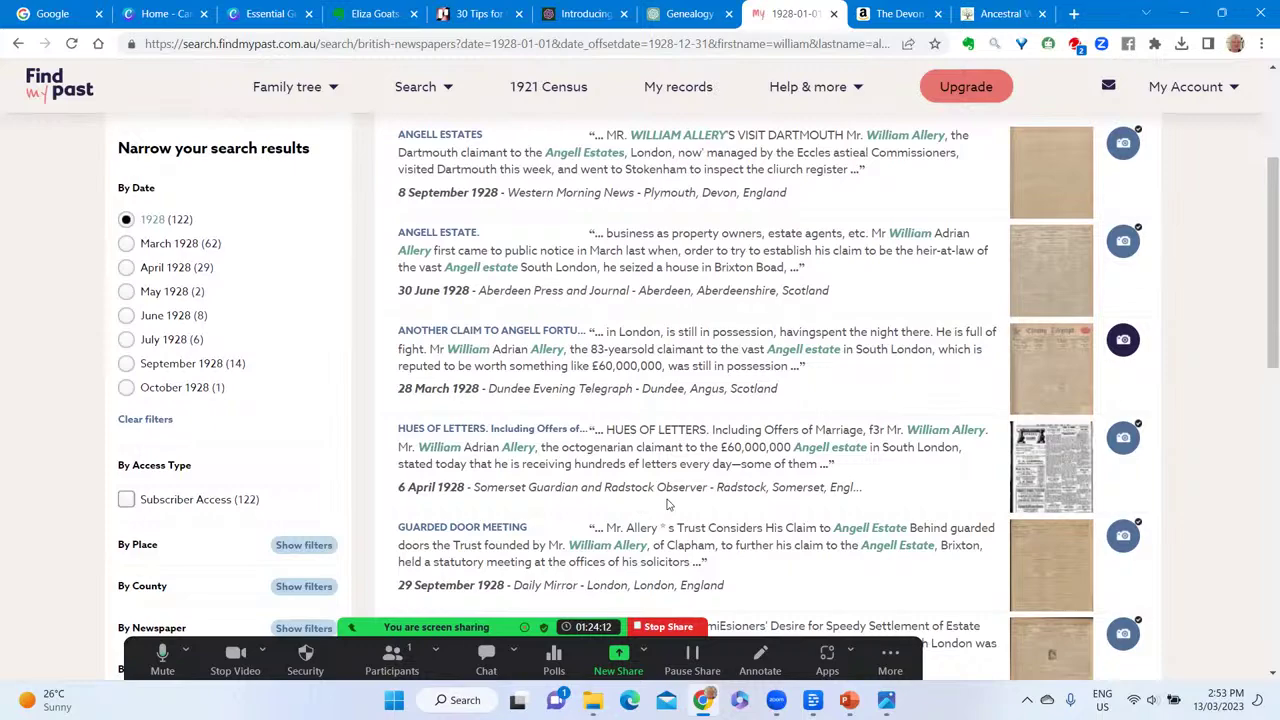
pyautogui.scroll(-1, 594, 402)
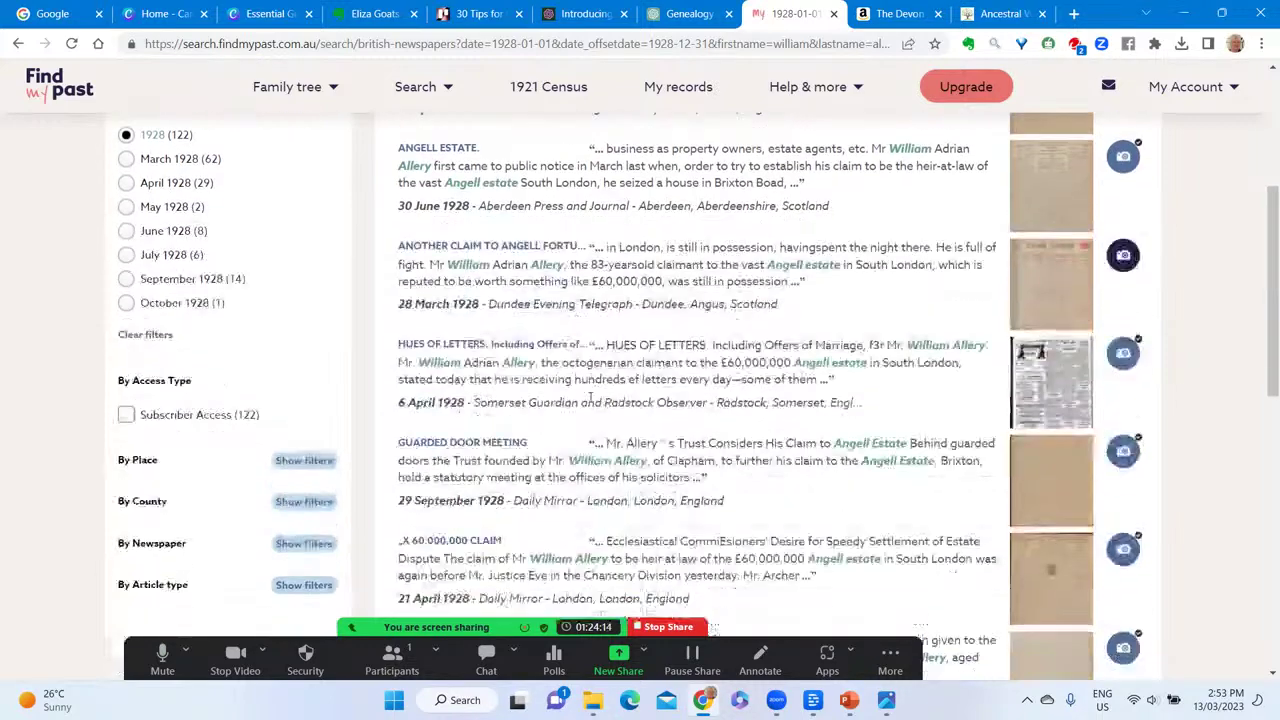
pyautogui.scroll(-2, 594, 402)
pyautogui.scroll(-1, 594, 402)
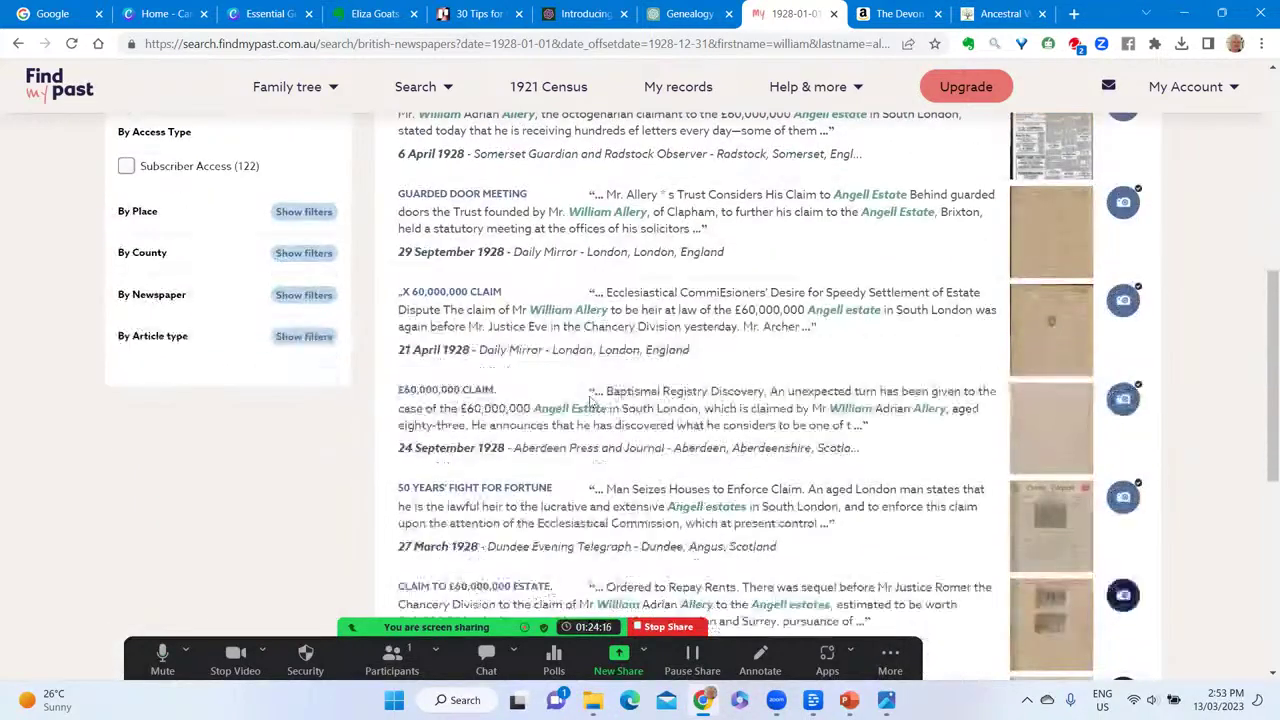
pyautogui.scroll(-3, 590, 398)
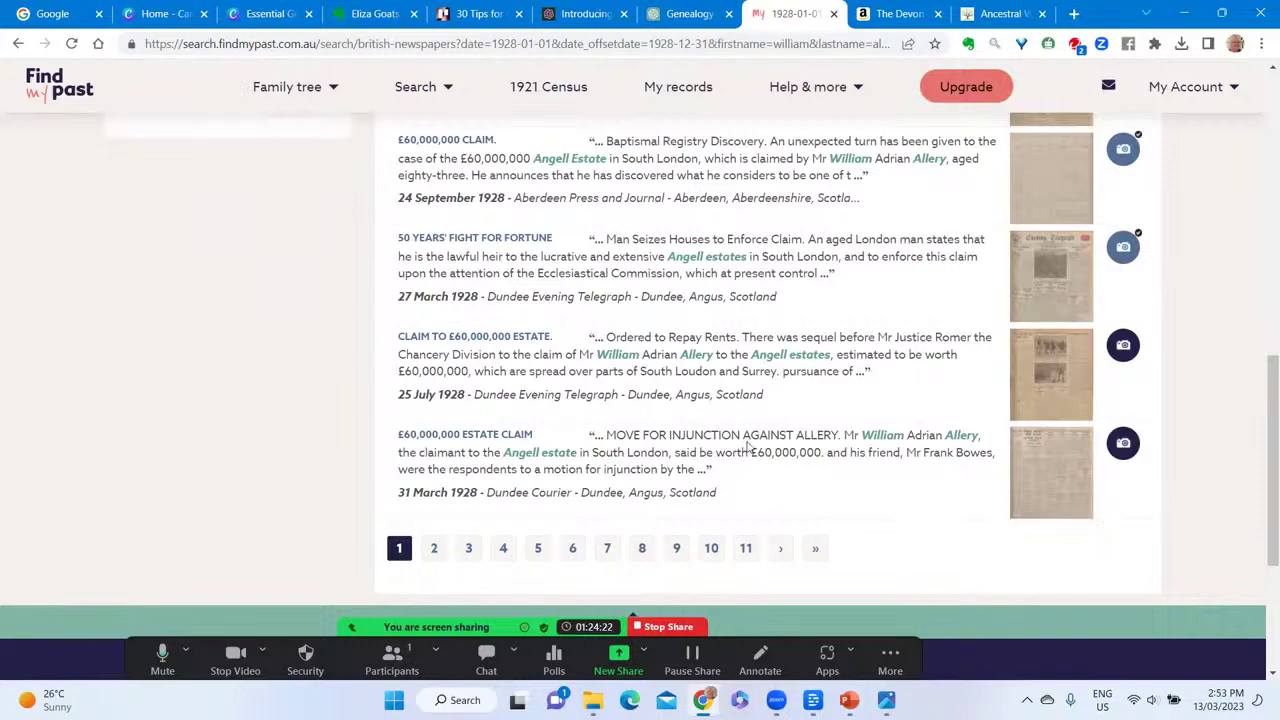
pyautogui.scroll(3, 737, 328)
pyautogui.scroll(5, 735, 325)
pyautogui.scroll(1, 735, 326)
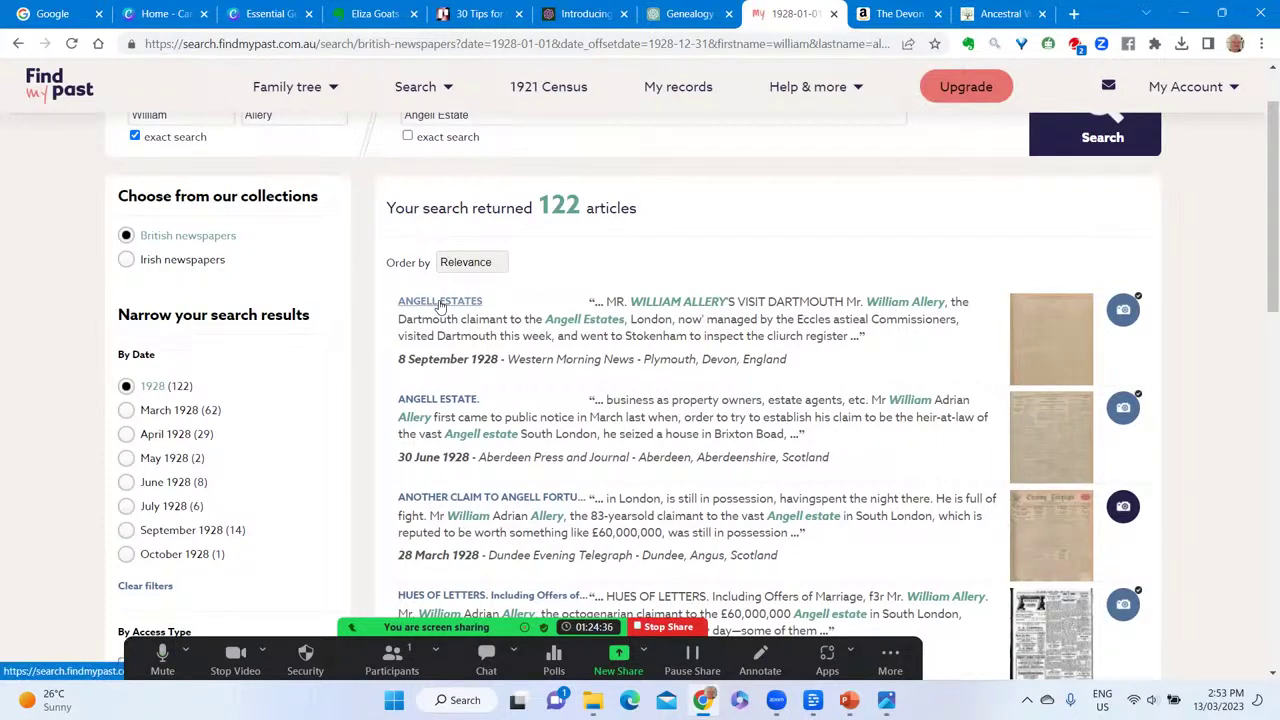
# Open the "Angell Estates" article from the Western Morning News of 8 September 1928 in a new tab and view it.
pyautogui.rightClick(440, 305)
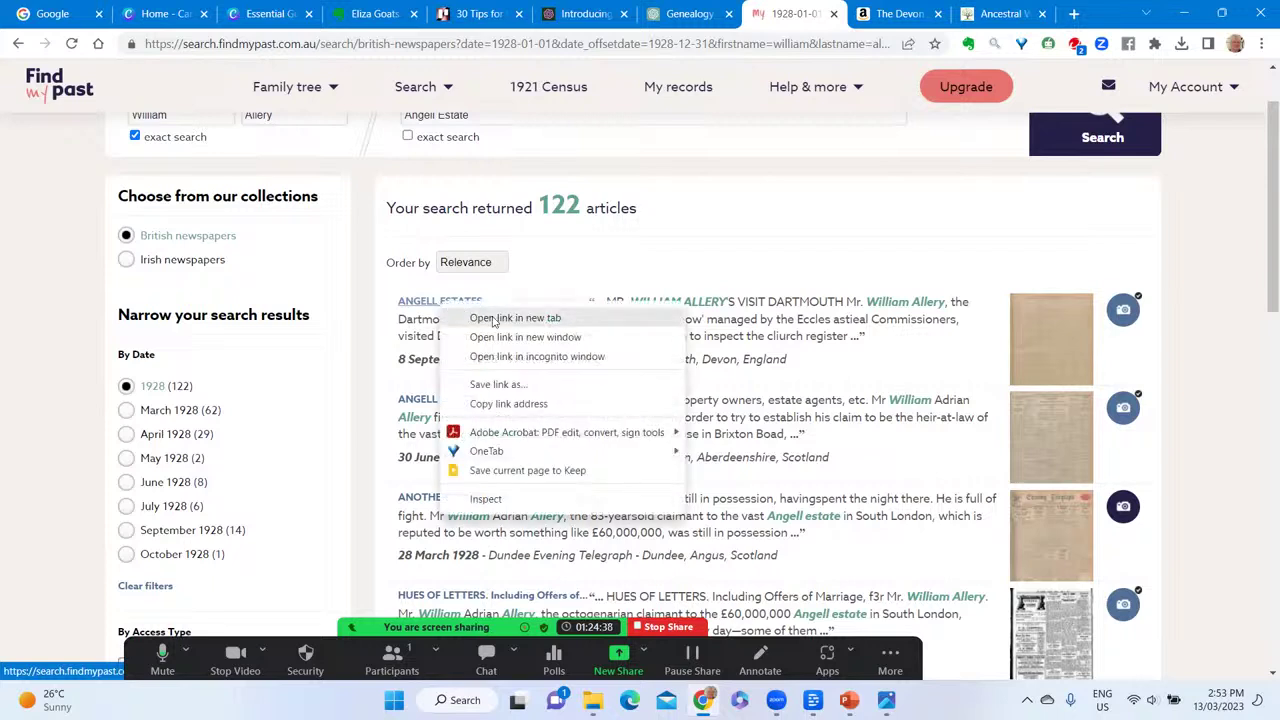
pyautogui.click(502, 320)
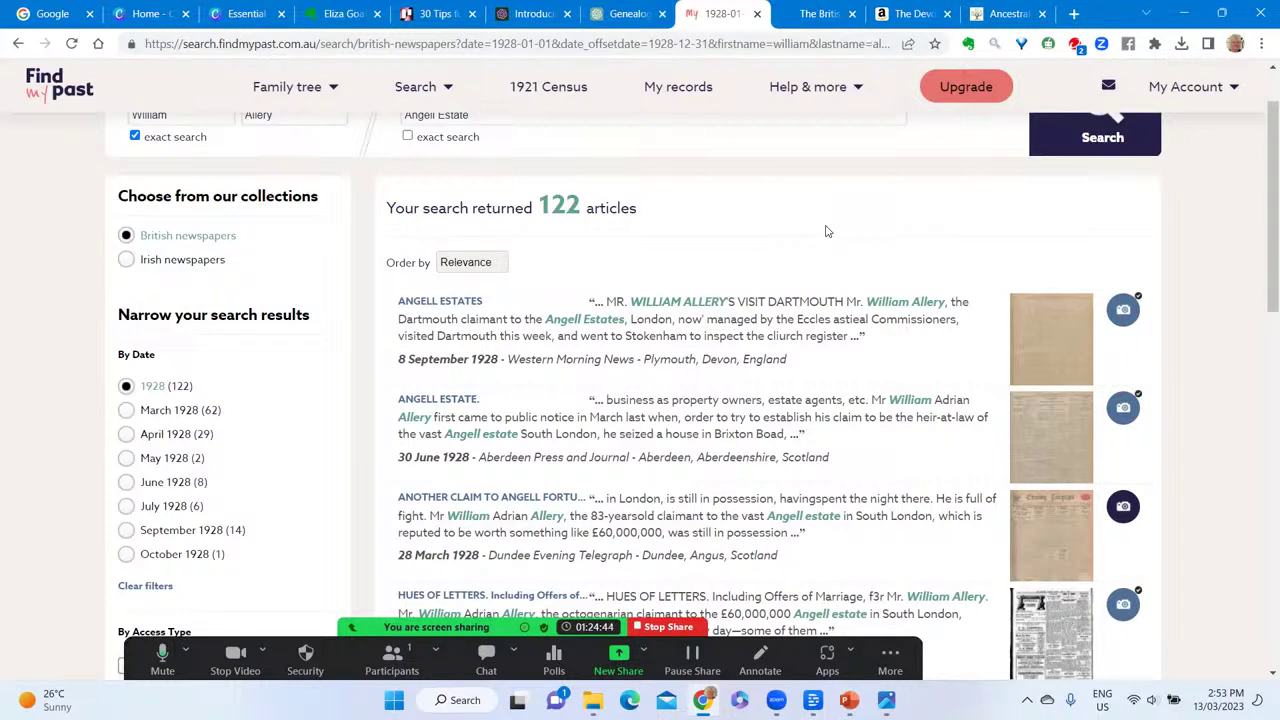
pyautogui.click(810, 14)
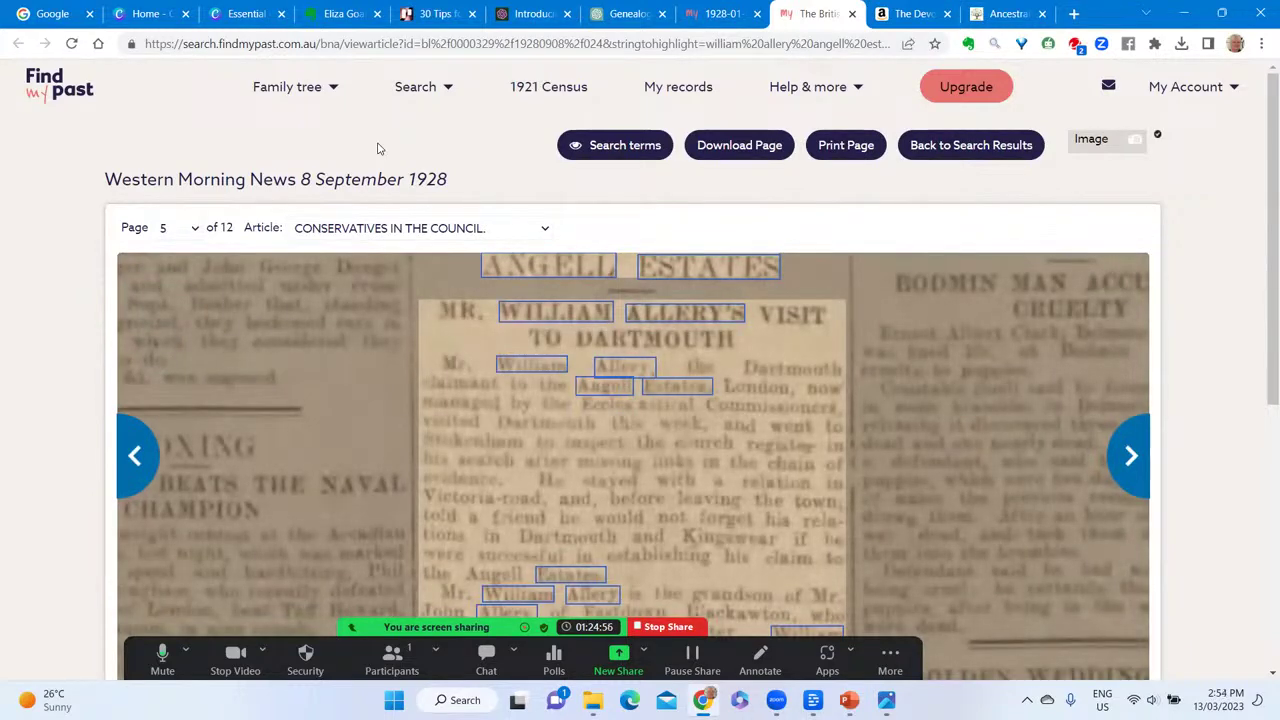
# Enlarge the scanned Western Morning News article and read down to the paragraph on the claimant's family.
pyautogui.moveTo(527, 285)
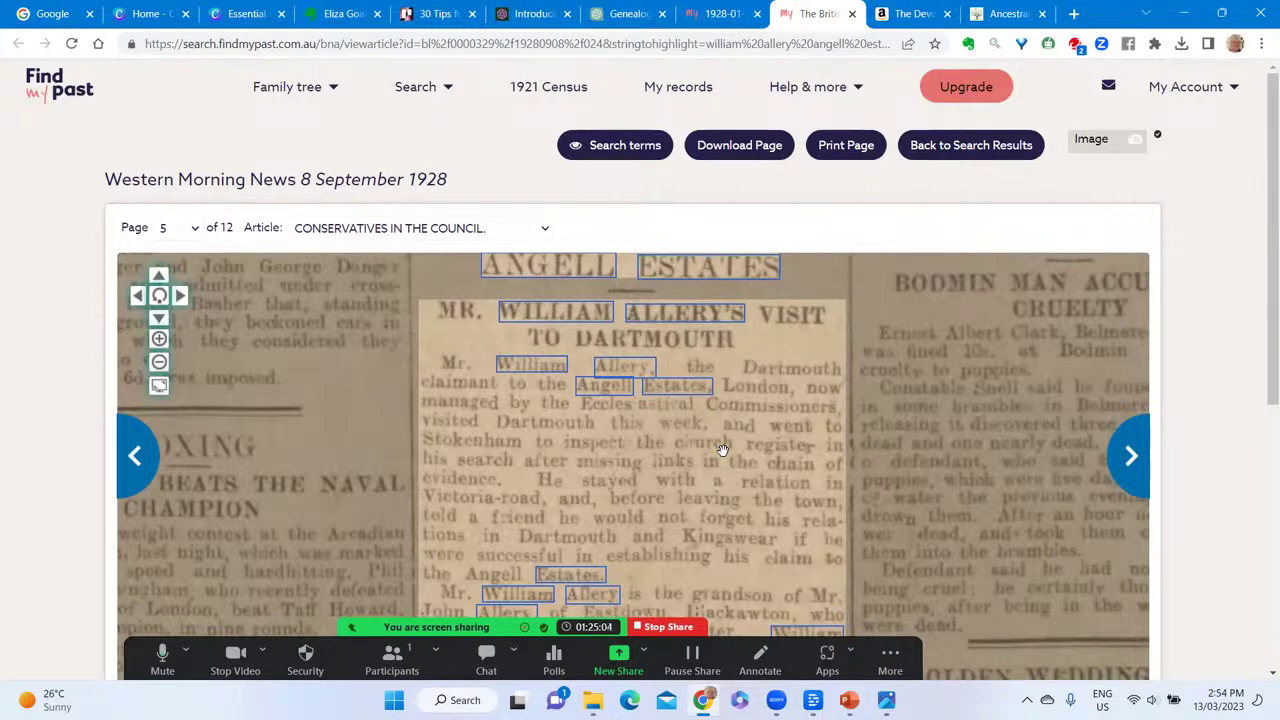
pyautogui.scroll(3, 722, 450)
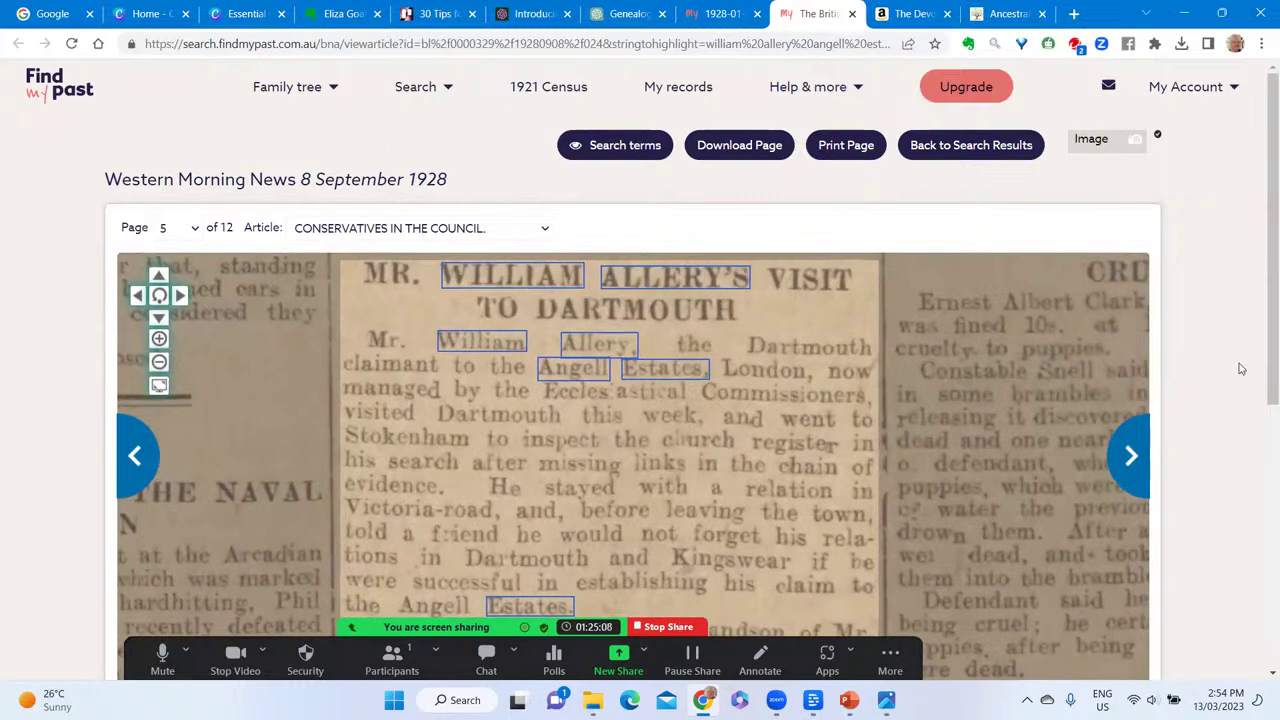
pyautogui.moveTo(1260, 351); pyautogui.dragTo(1262, 530)
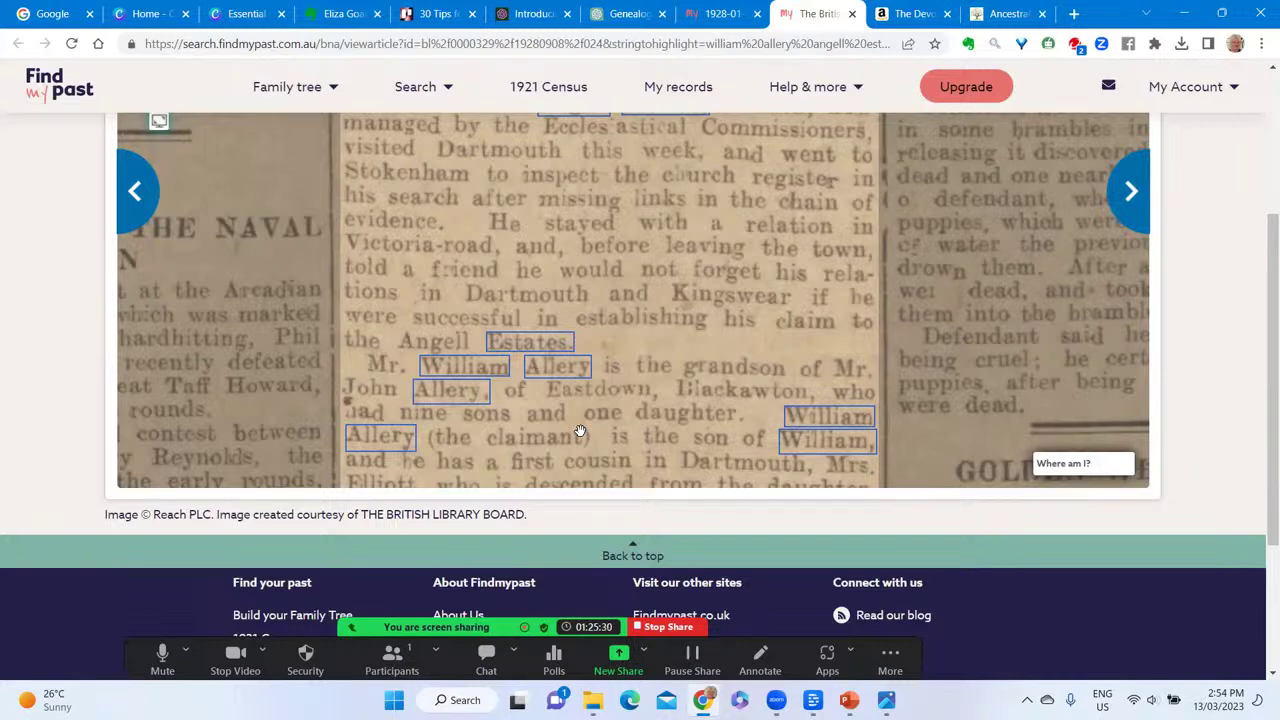
pyautogui.scroll(5, 580, 432)
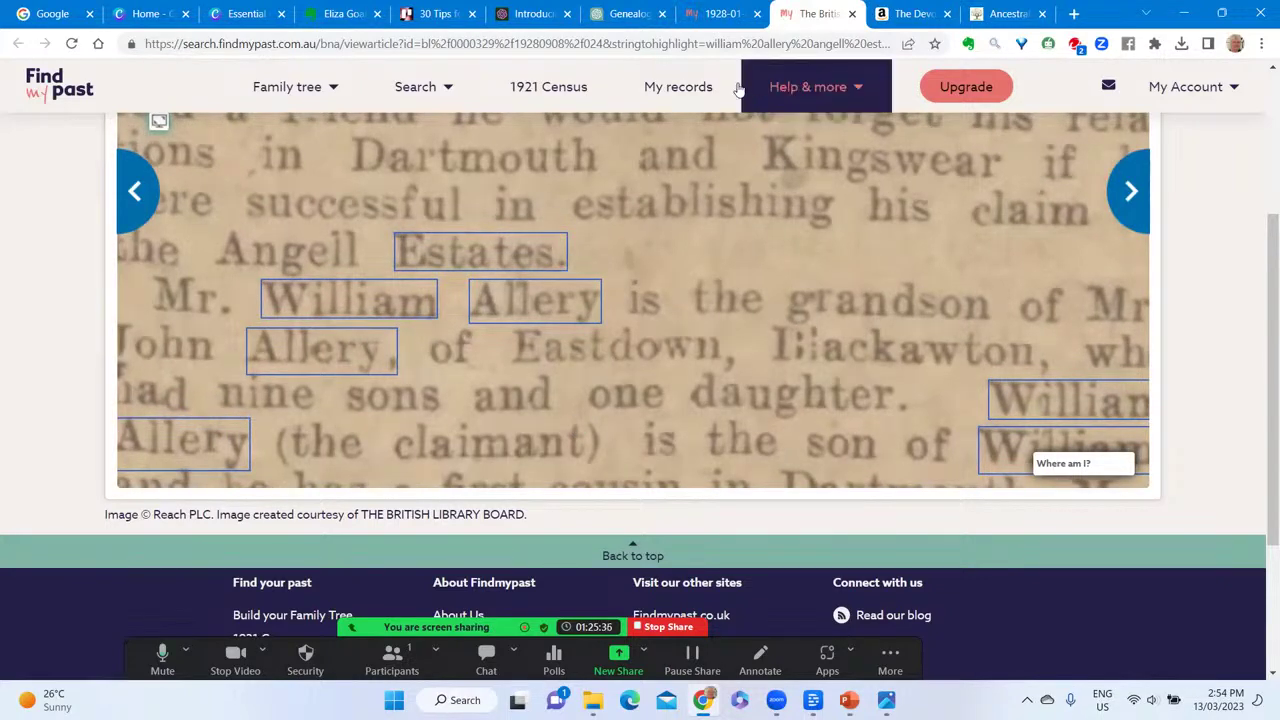
# Return to the 1928 search results, then view the Amazon page for The Devon Kin Keeper.
pyautogui.click(722, 14)
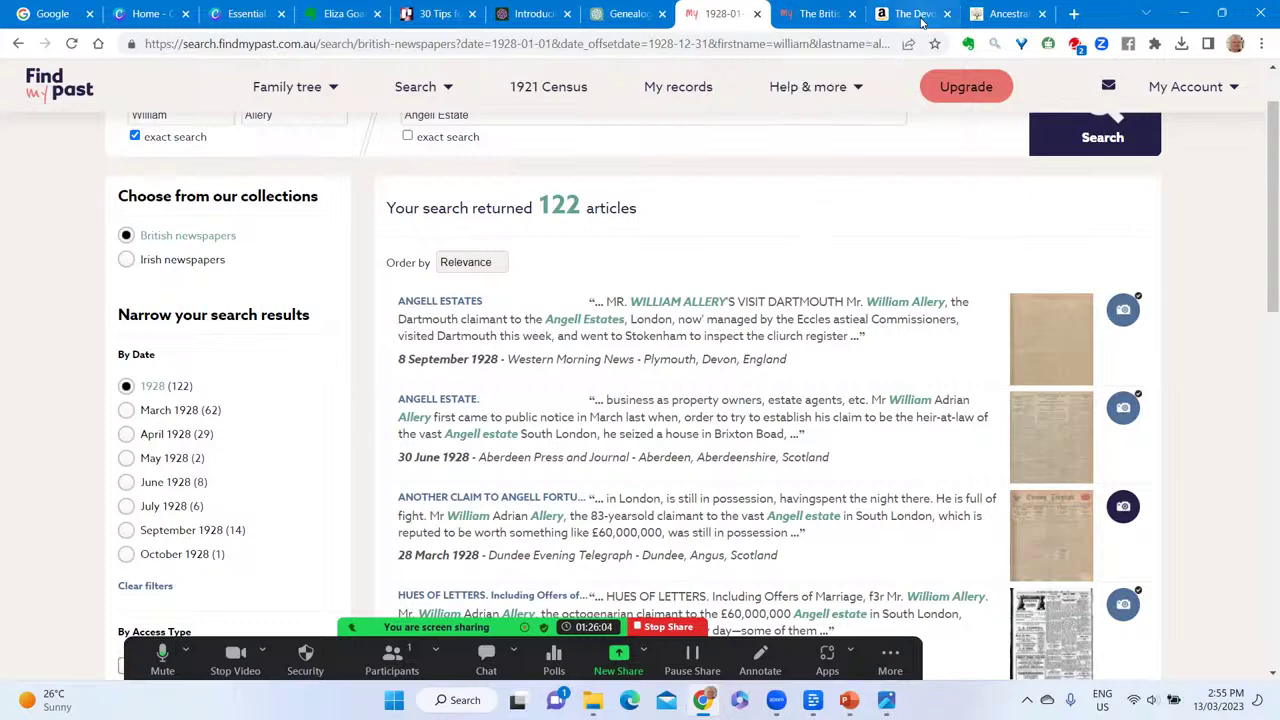
pyautogui.click(918, 16)
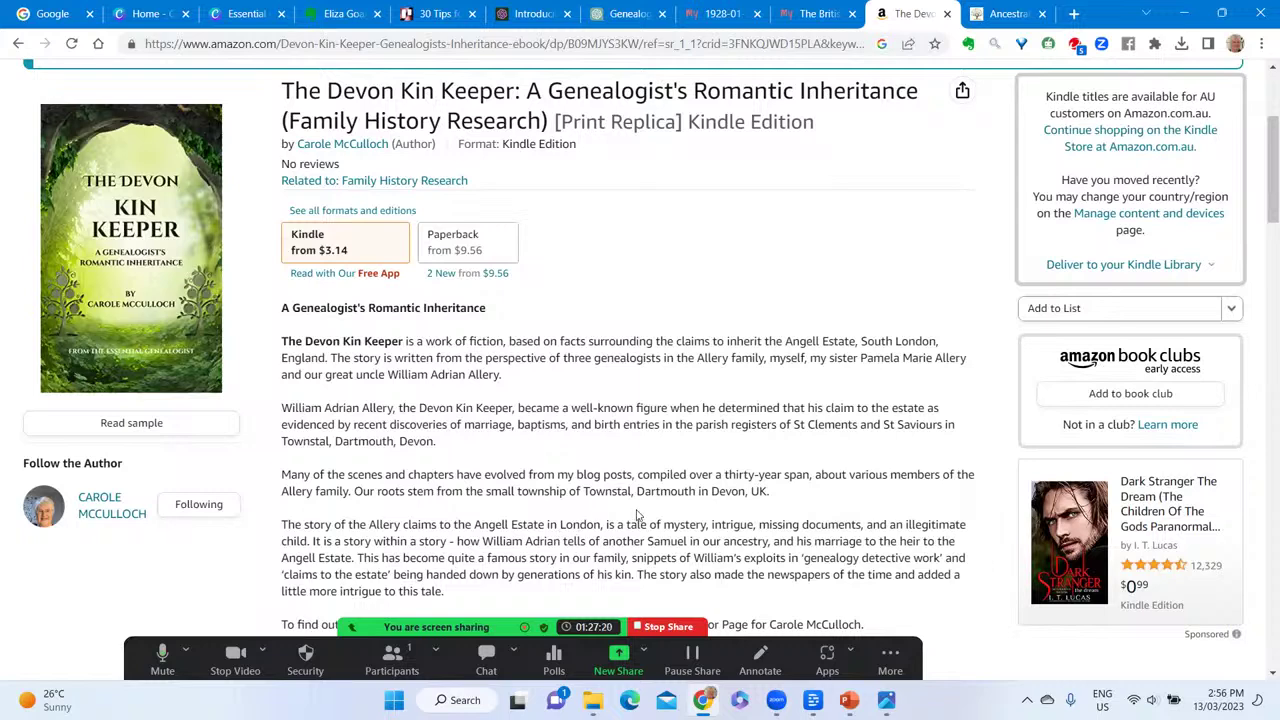
# Return to the ChatGPT genealogy chat, review the answer on newspaper sources and Angell Estate claims, and stop sharing the screen.
pyautogui.click(630, 16)
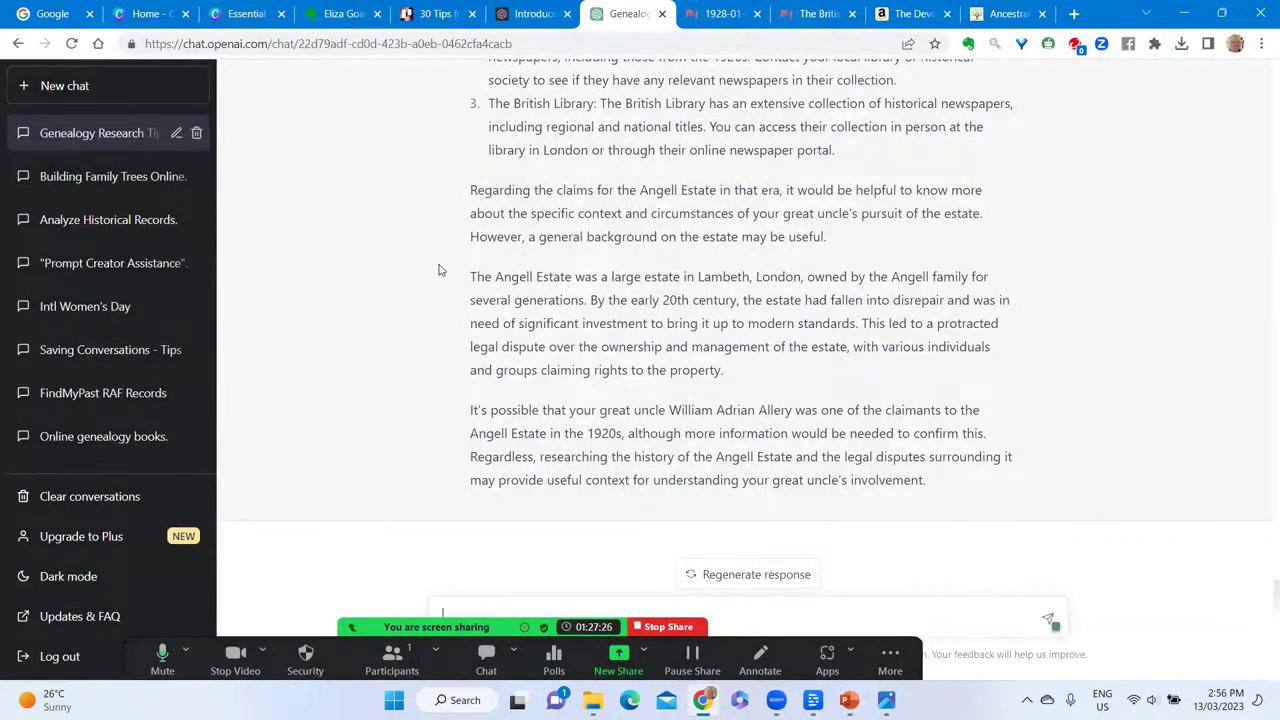
pyautogui.scroll(3, 438, 270)
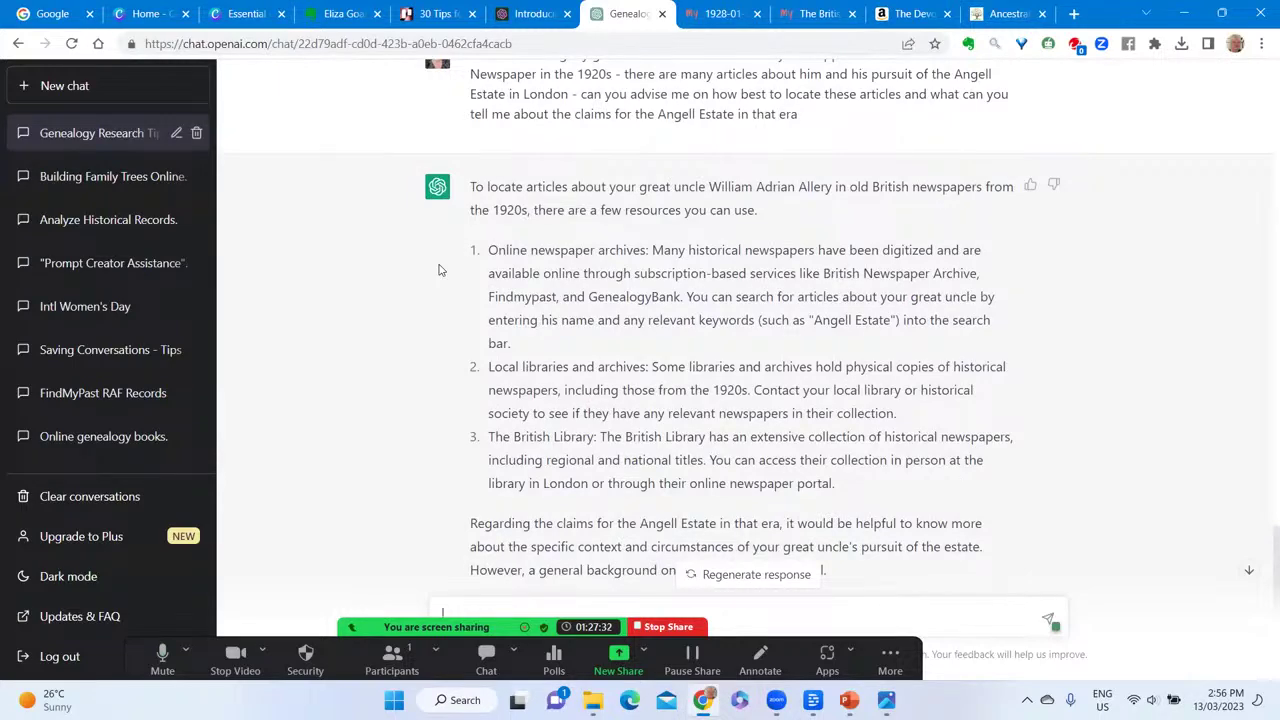
pyautogui.scroll(-3, 438, 270)
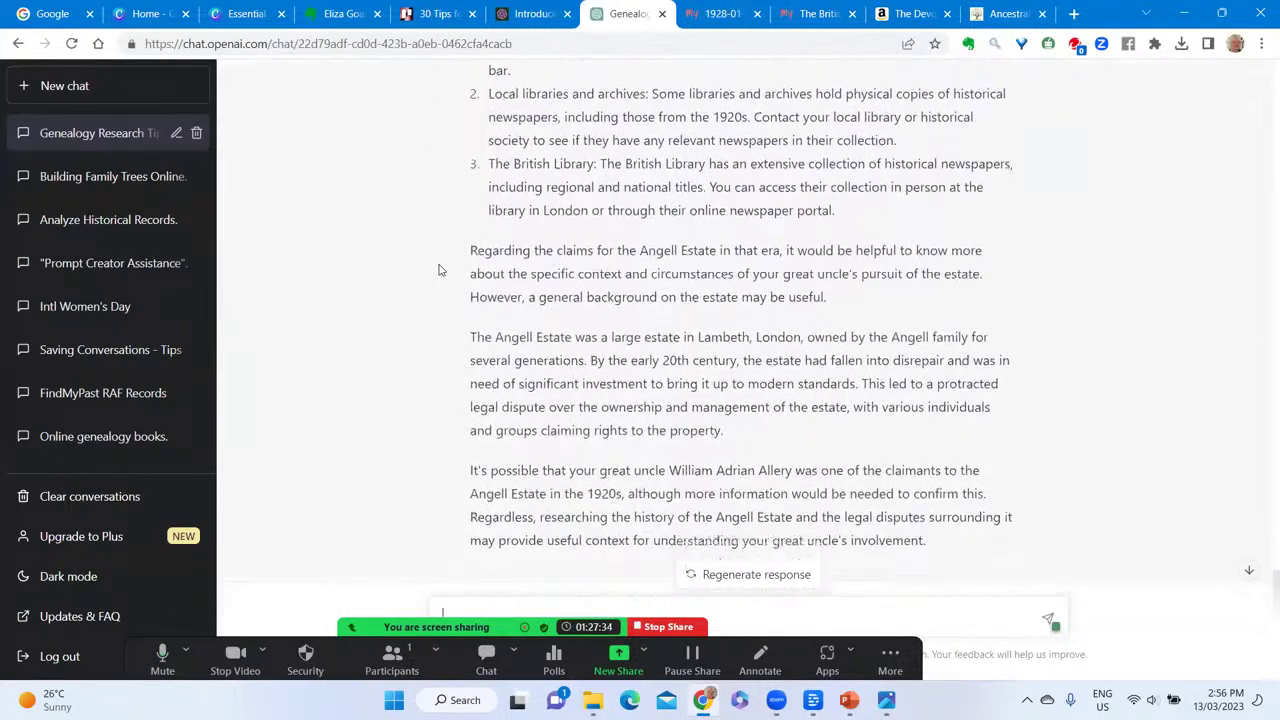
pyautogui.click(655, 627)
pyautogui.click(655, 627)
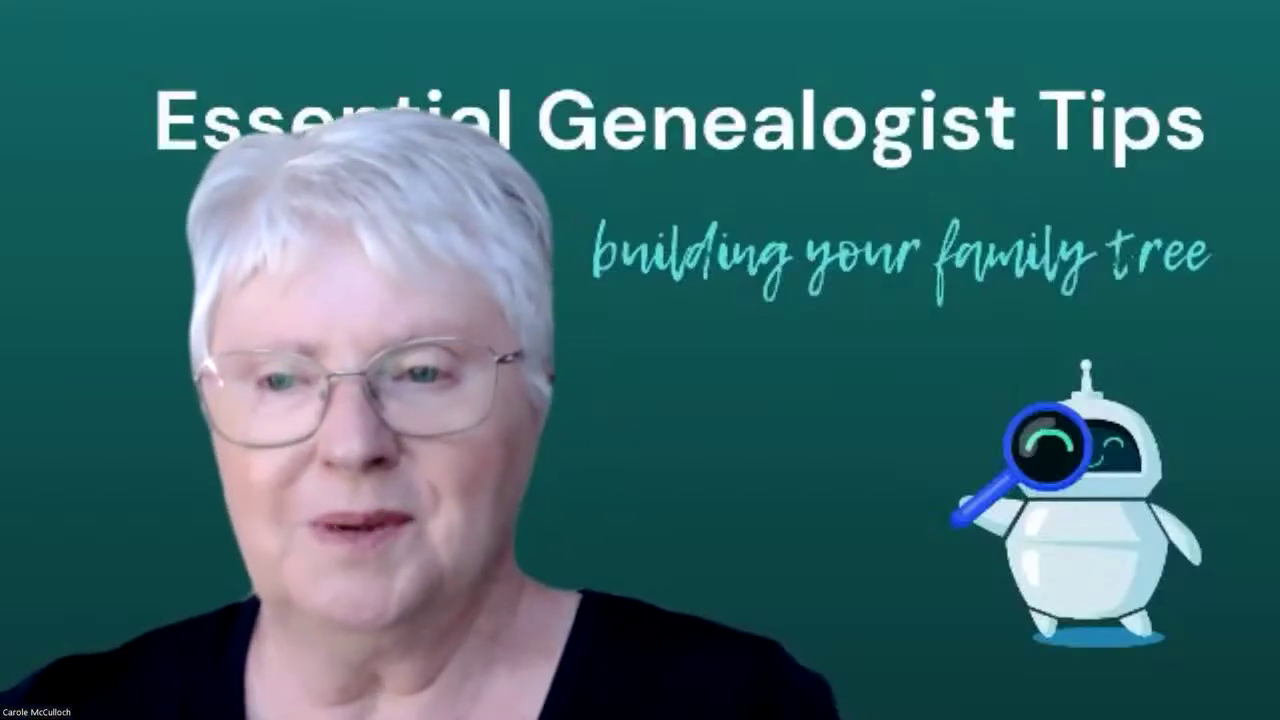